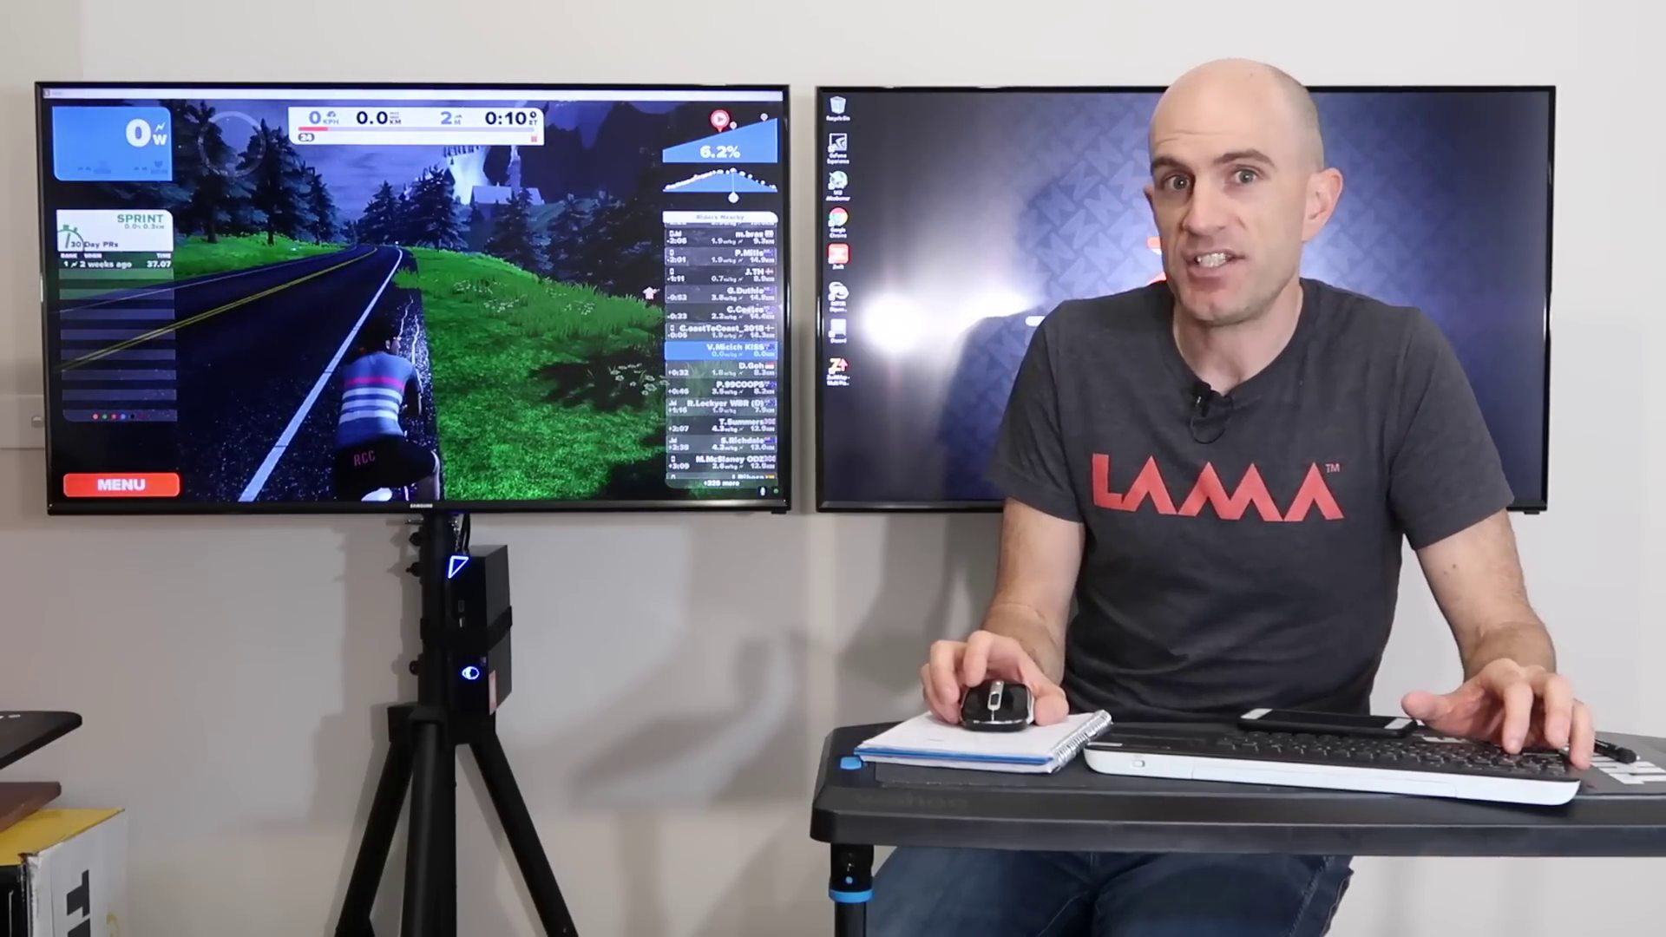
Unpair the KICKR SNAP from Controllable Trainer in Paired Devices and resume riding.
{"action": "key", "text": "a"}
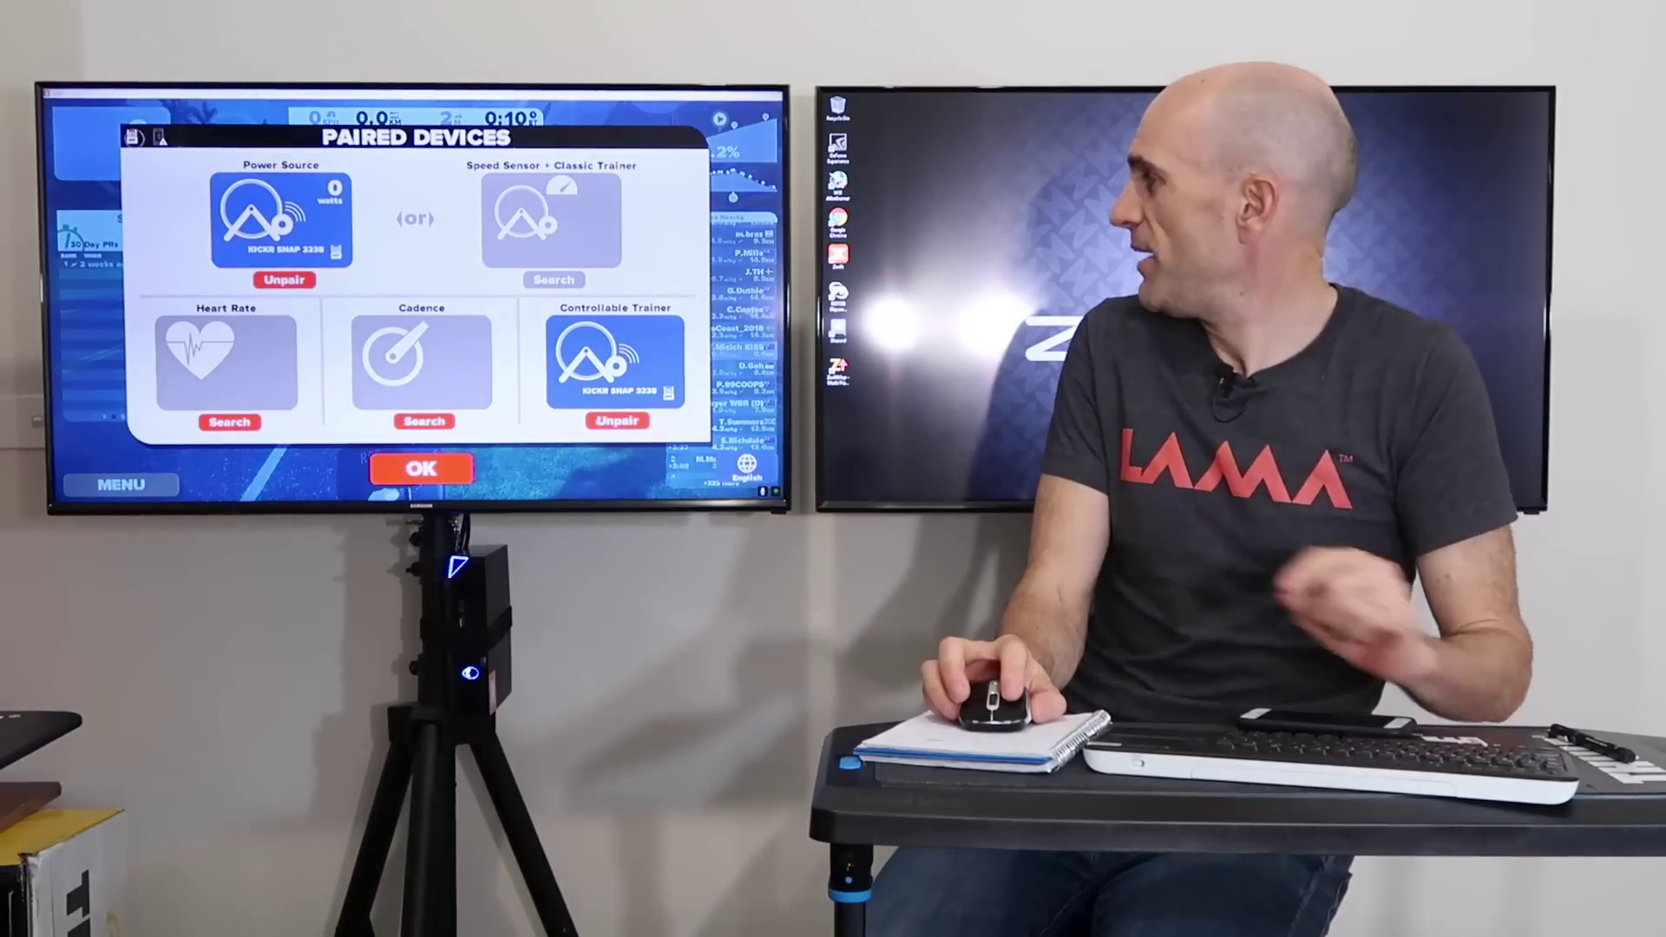
{"action": "left_click", "coordinate": [616, 421]}
{"action": "left_click", "coordinate": [135, 136]}
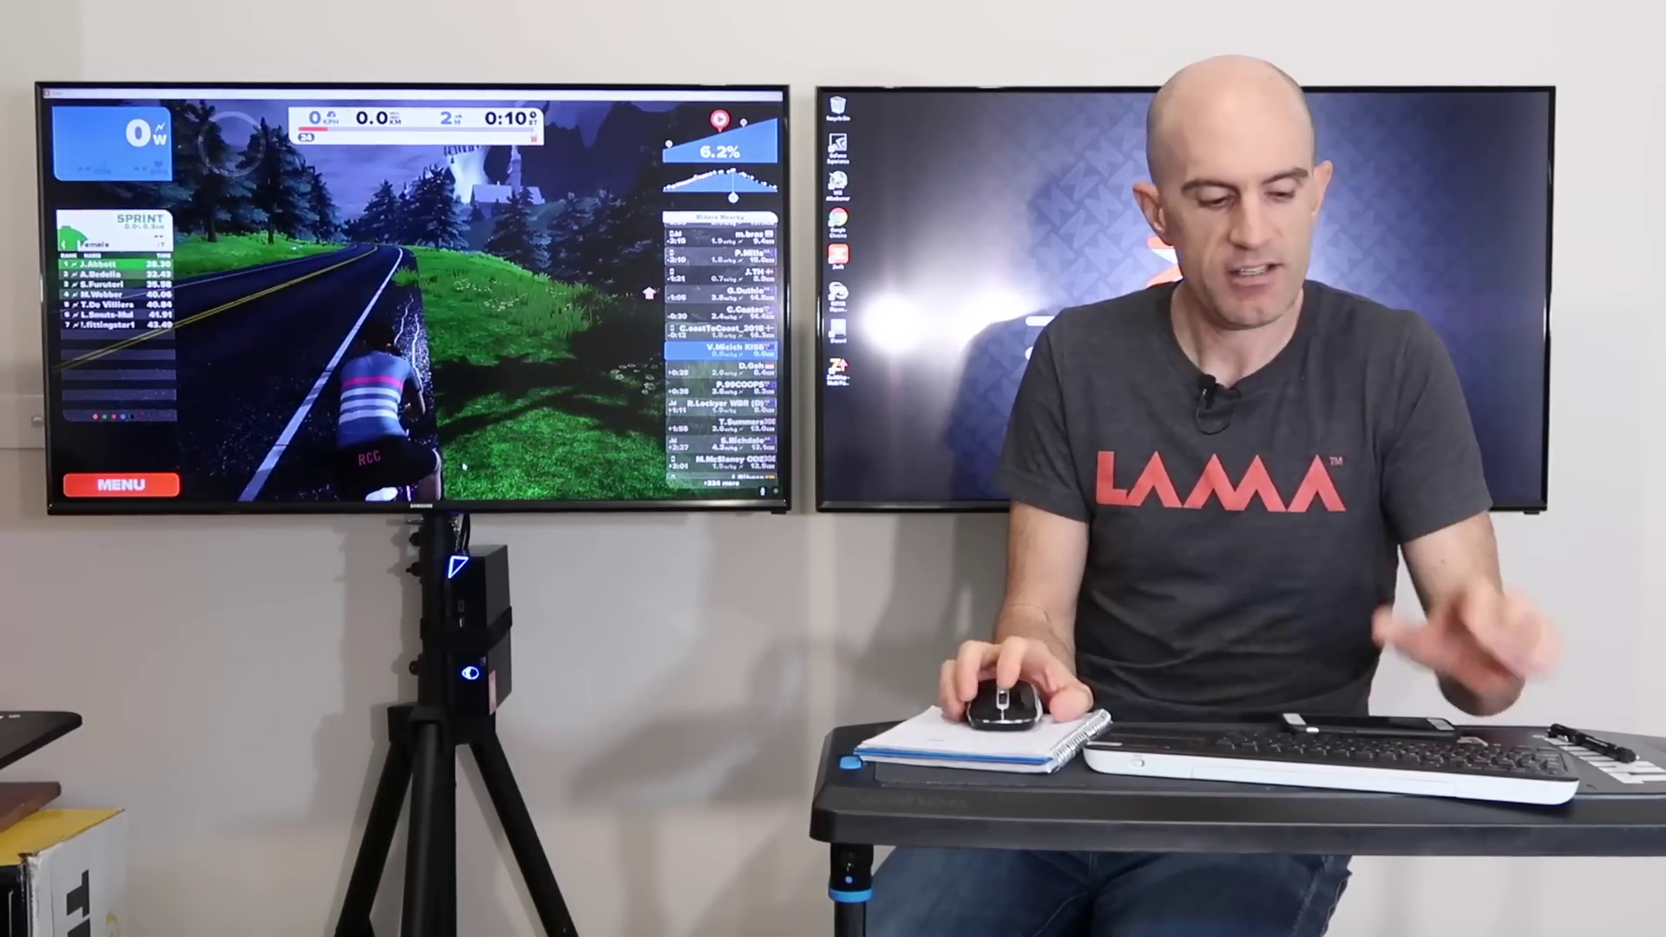
Search for a controllable trainer in Paired Devices, listing KICKR SNAP 3238 and WAHOO FE-C 3238.
{"action": "key", "text": "a"}
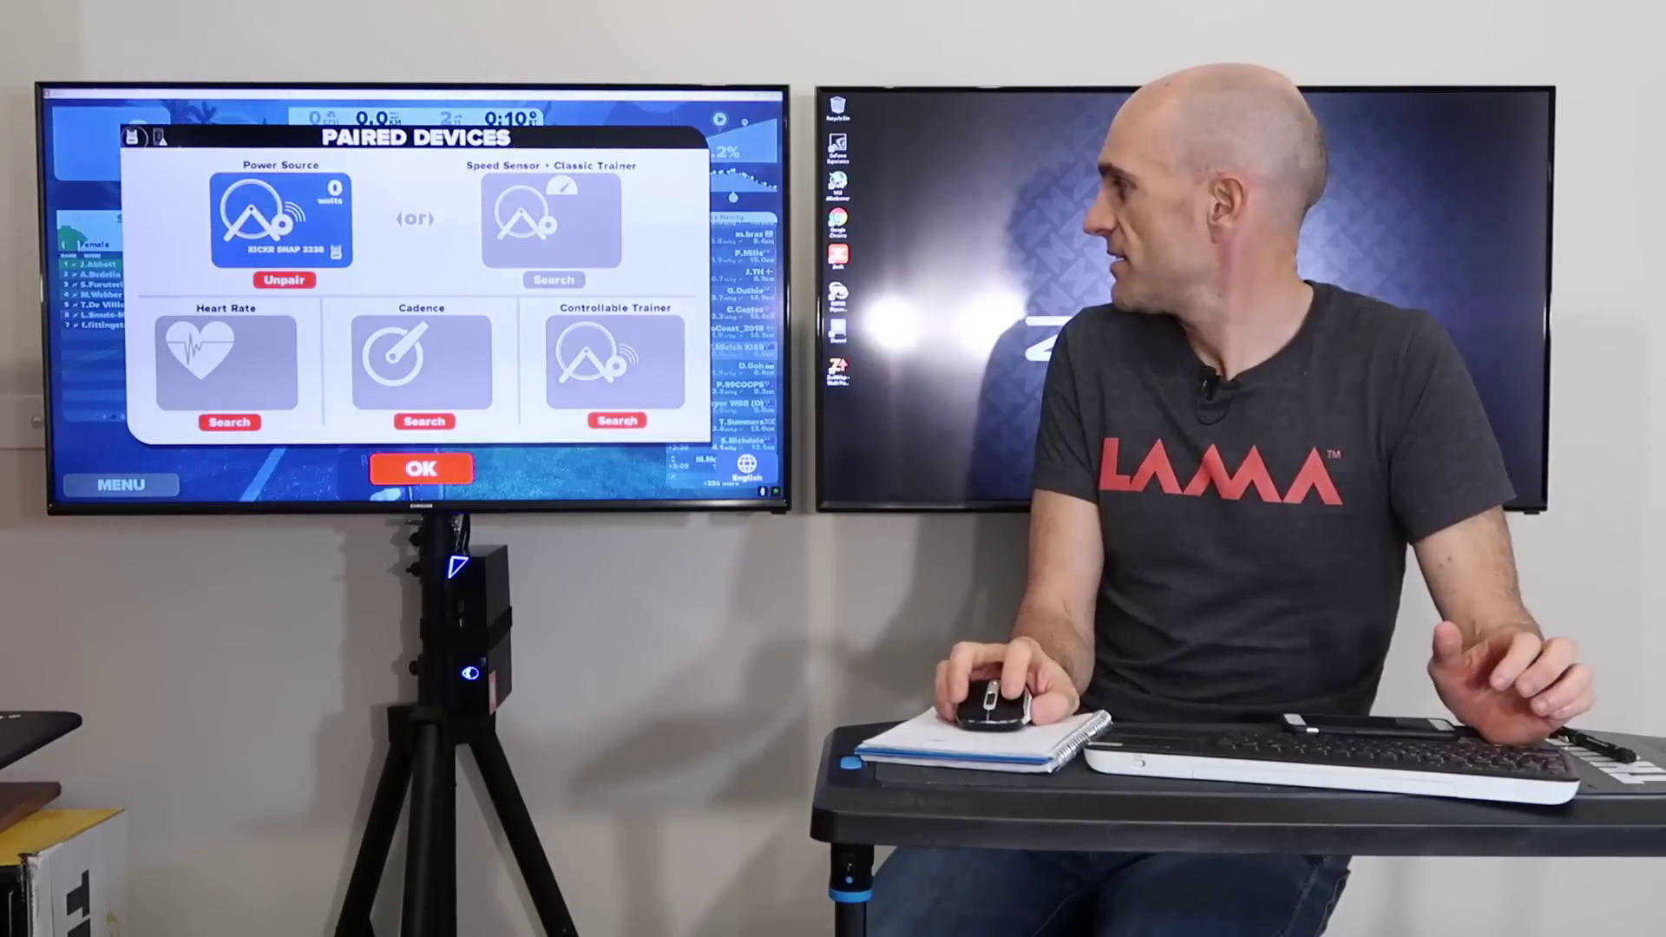
{"action": "left_click", "coordinate": [618, 421]}
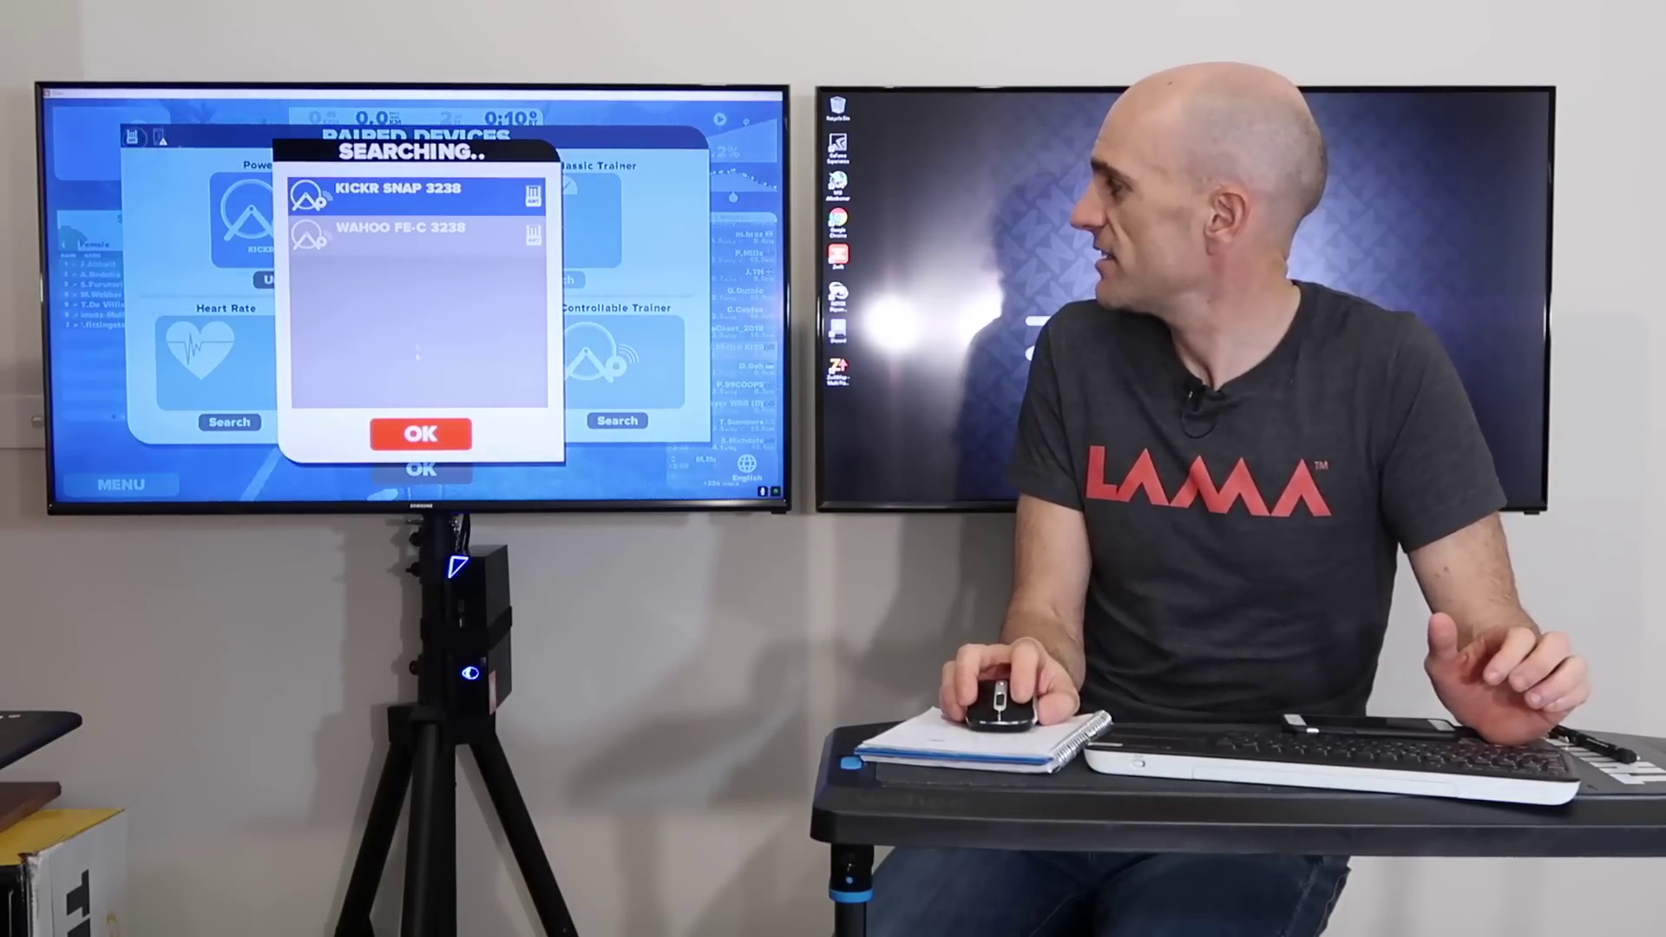